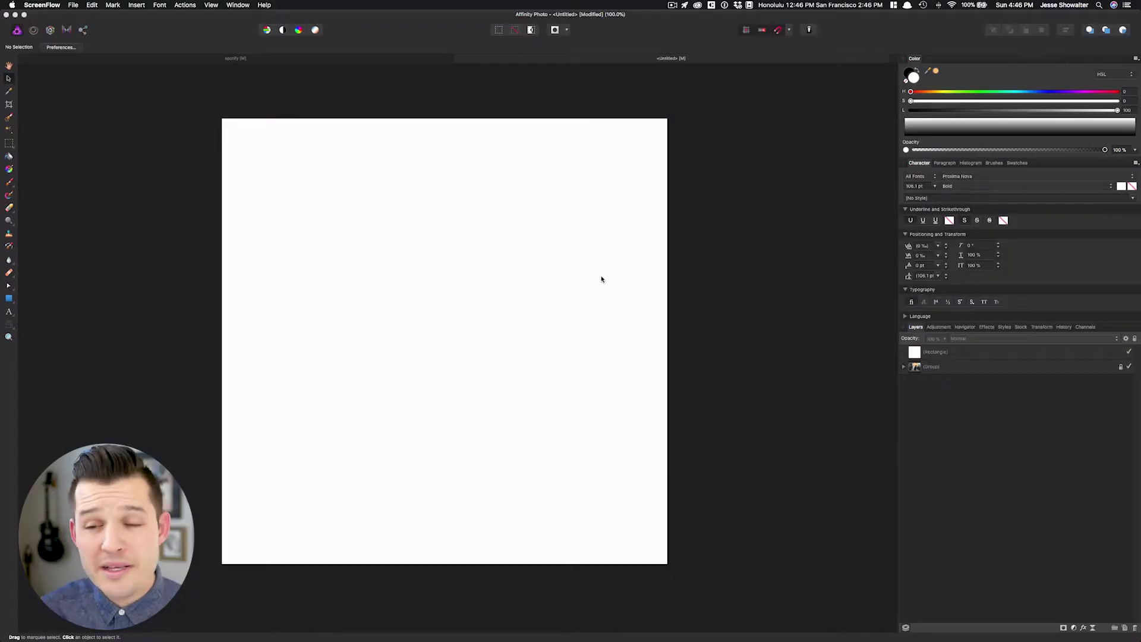
Step: Place the portrait JPG, scale it down onto the white square, and refine the woman's selection edges
{"action": "left_click_drag", "start_coordinate": [1140, 295], "coordinate": [426, 237]}
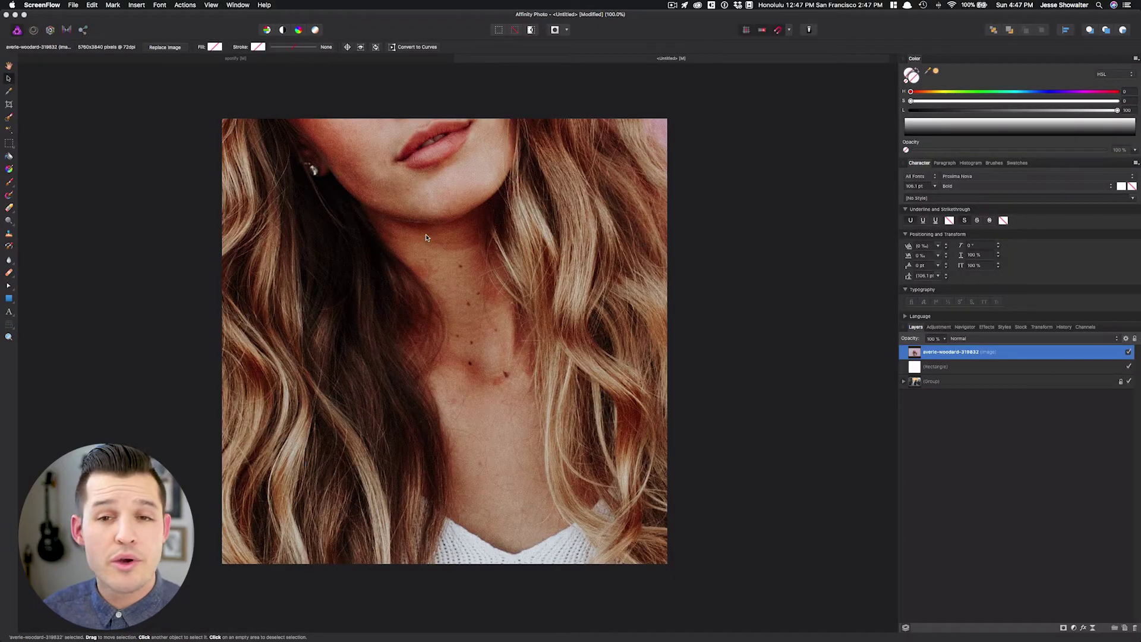
{"action": "left_click", "coordinate": [426, 237]}
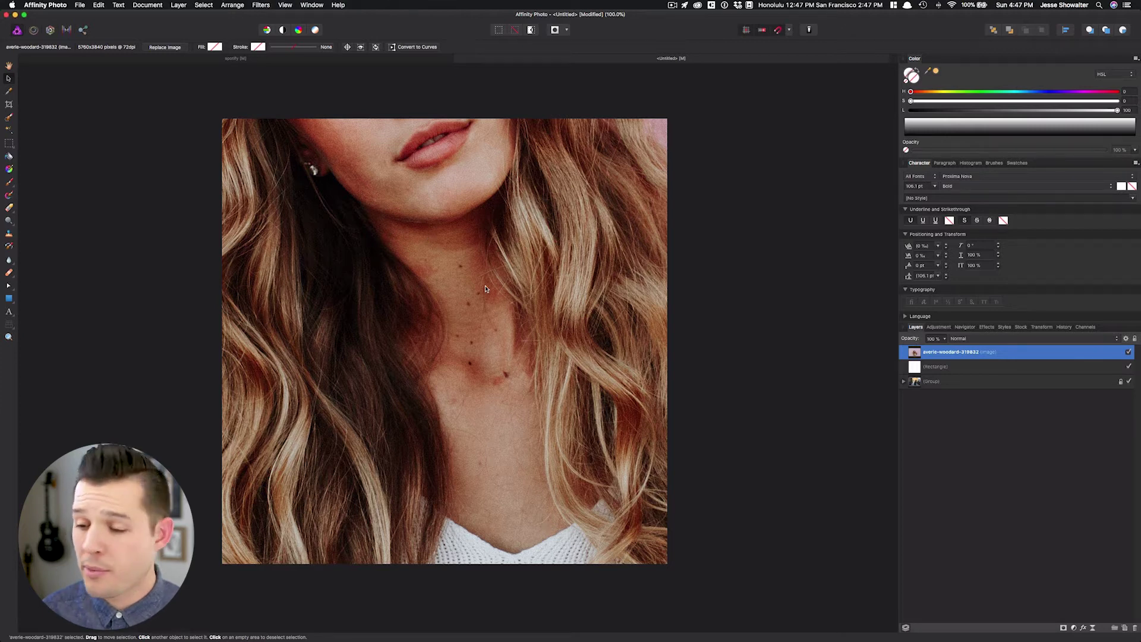
{"action": "key", "text": "super+minus"}
{"action": "key", "text": "super+minus"}
{"action": "key", "text": "super+minus"}
{"action": "key", "text": "super+minus"}
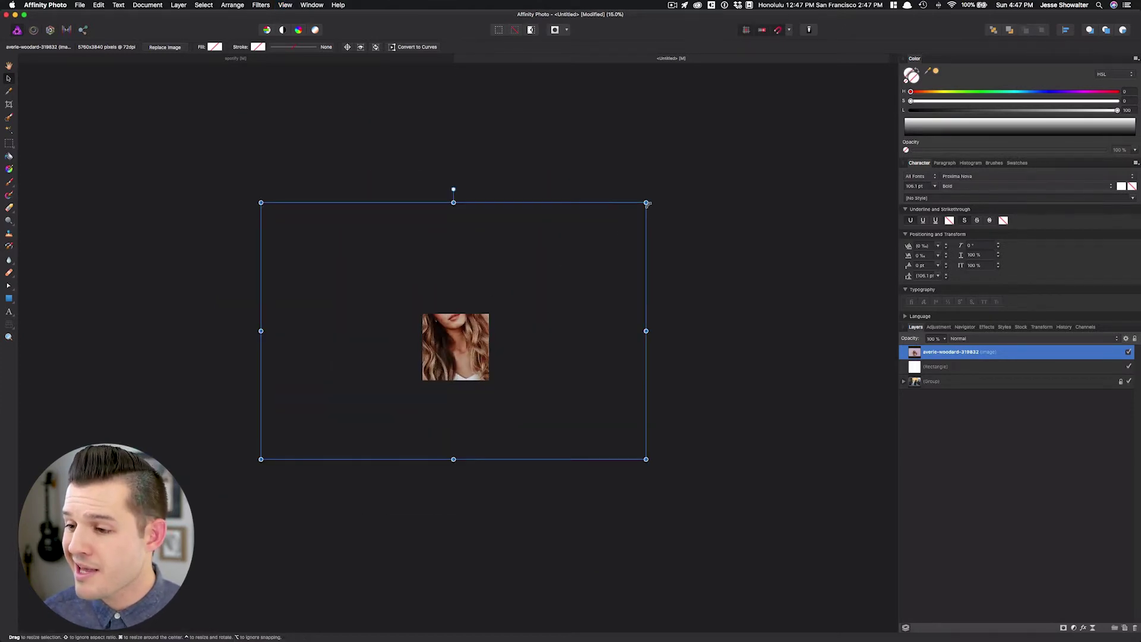
{"action": "left_click_drag", "start_coordinate": [644, 202], "coordinate": [387, 371]}
{"action": "left_click_drag", "start_coordinate": [322, 415], "coordinate": [449, 354]}
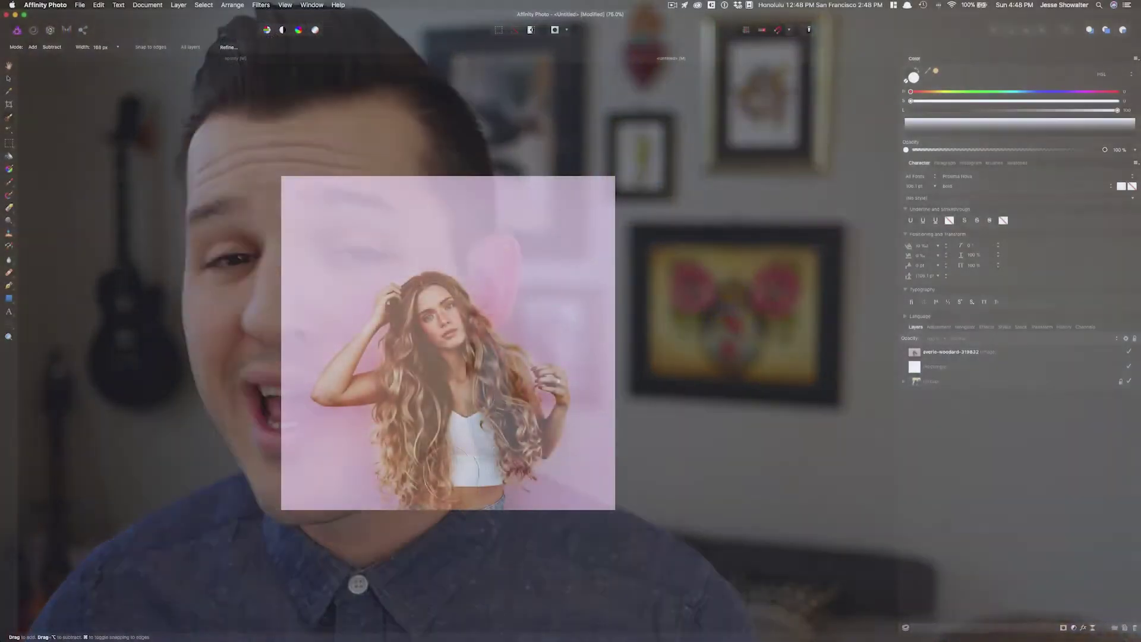
{"action": "key", "text": "super+alt+r"}
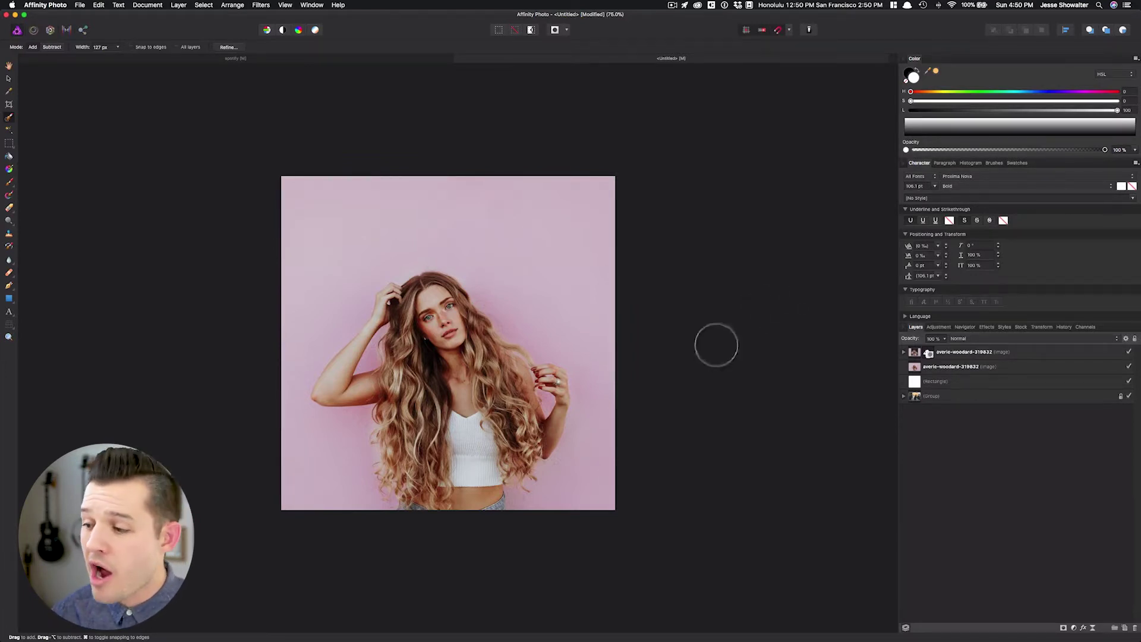
Step: Hide the original pink-background photo and select the cut-out layer's mask
{"action": "left_click", "coordinate": [1129, 367]}
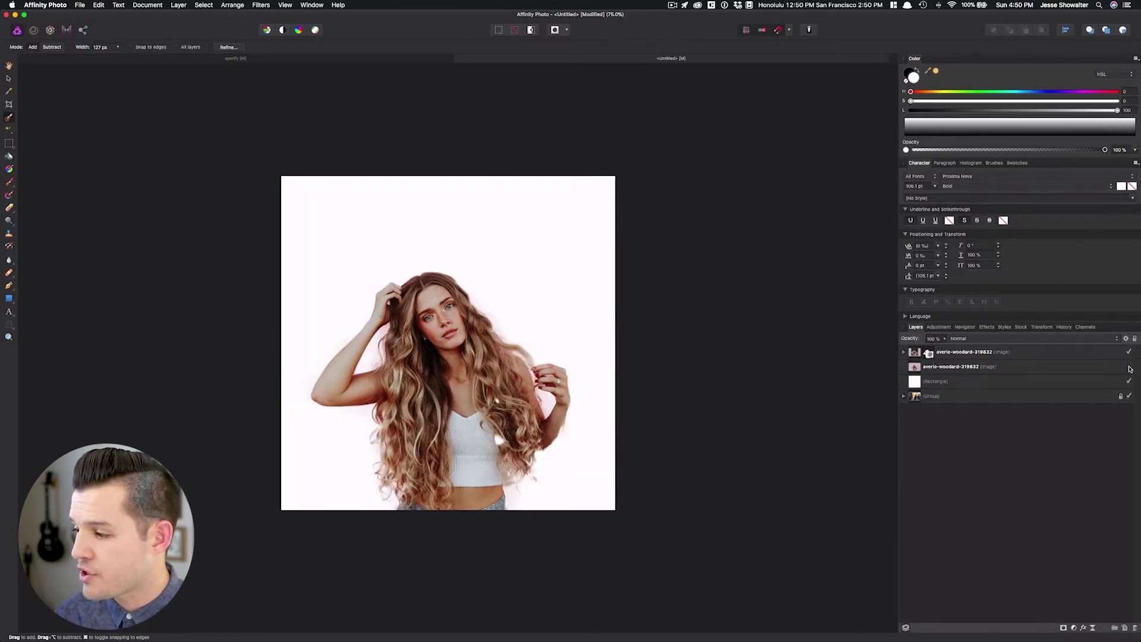
{"action": "left_click", "coordinate": [8, 79]}
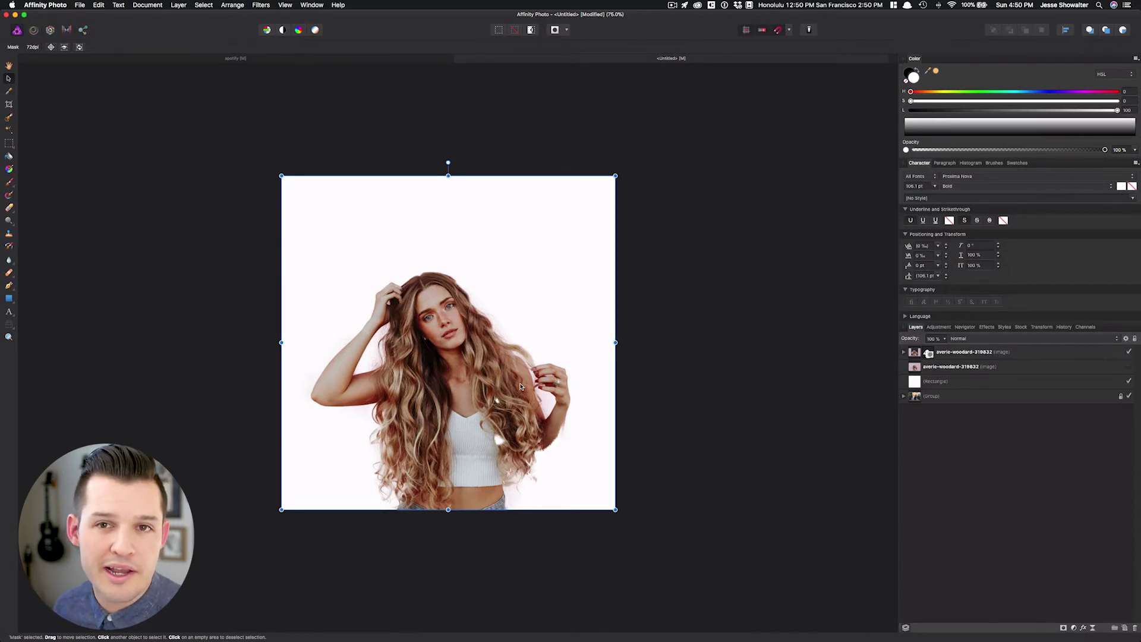
{"action": "left_click", "coordinate": [555, 137]}
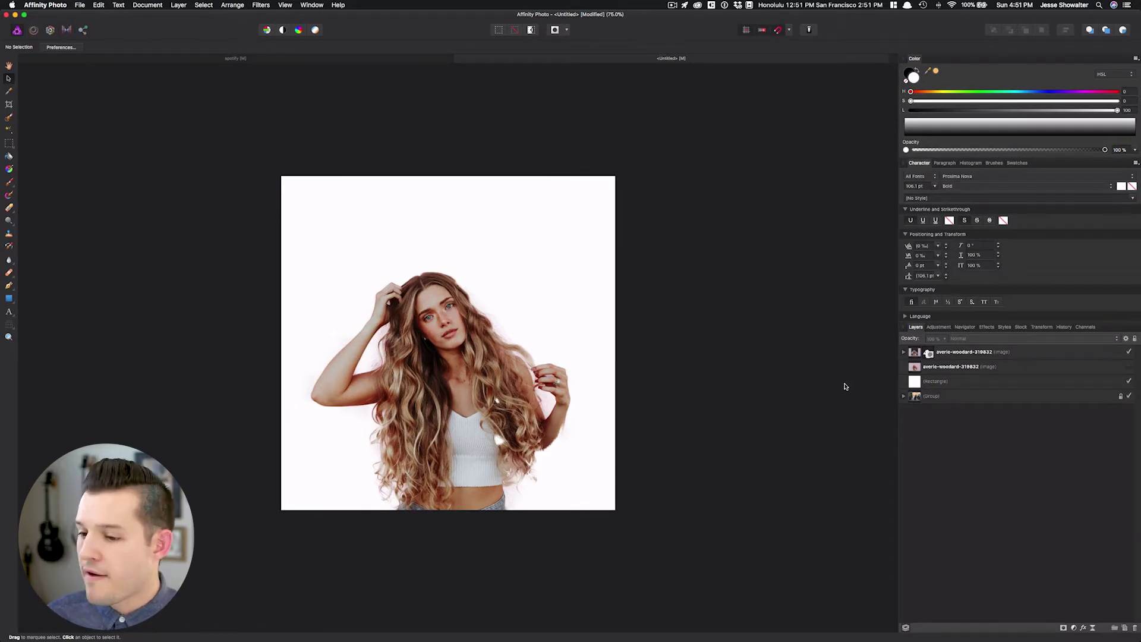
{"action": "left_click", "coordinate": [957, 354]}
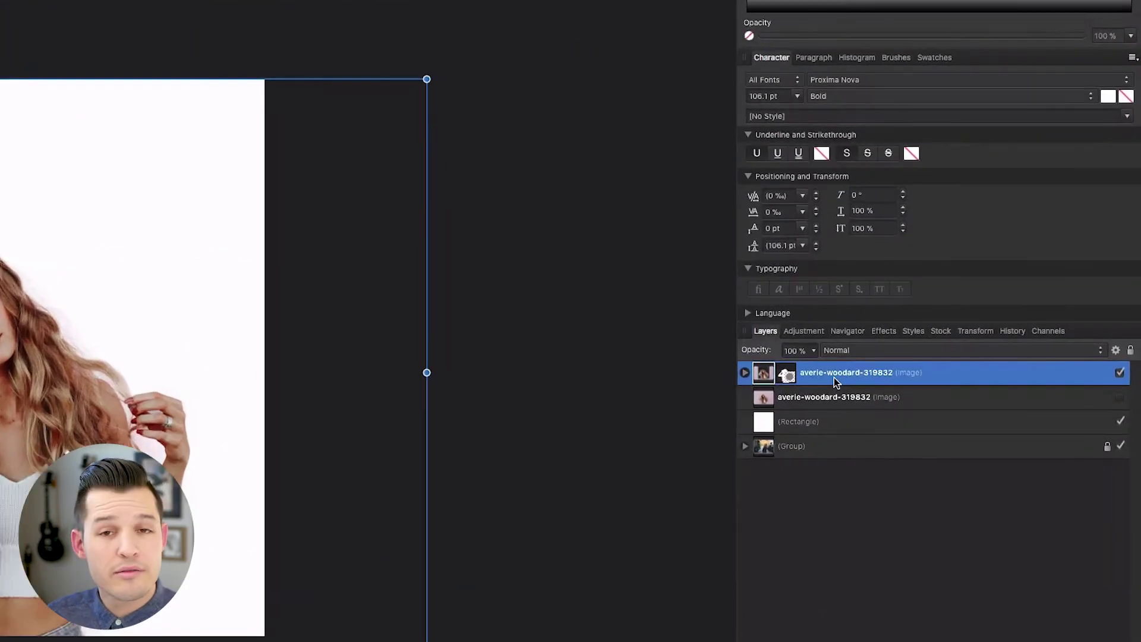
Step: Add an HSL adjustment at -100% saturation to make the portrait black and white, plus a Levels adjustment
{"action": "left_click", "coordinate": [807, 333]}
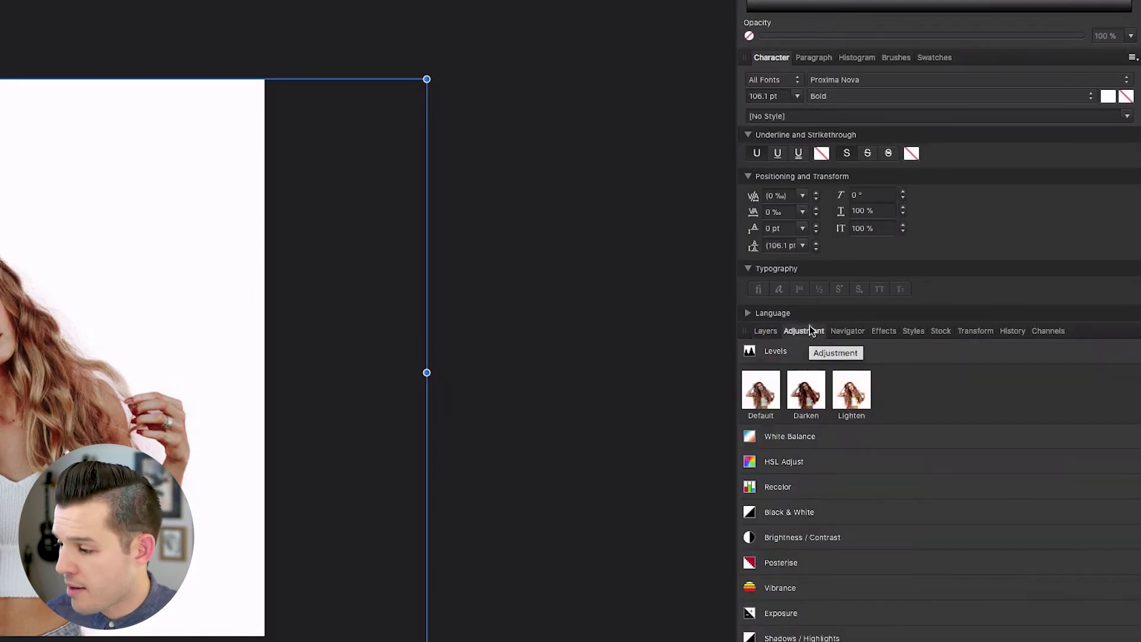
{"action": "left_click", "coordinate": [790, 468]}
{"action": "left_click_drag", "start_coordinate": [526, 450], "coordinate": [408, 480]}
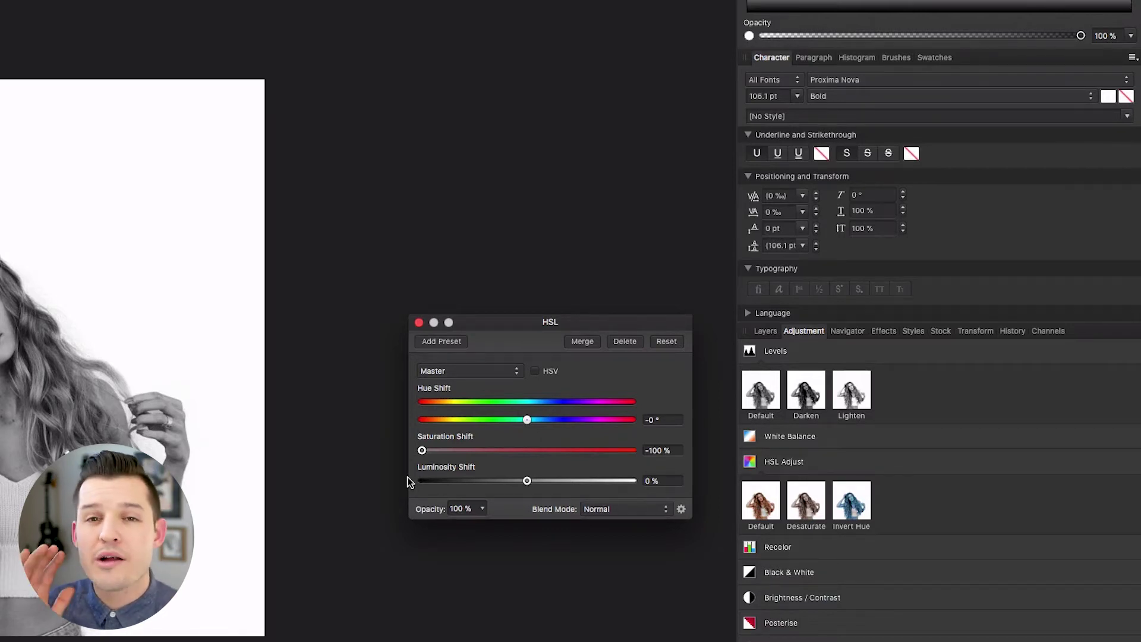
{"action": "left_click", "coordinate": [776, 351]}
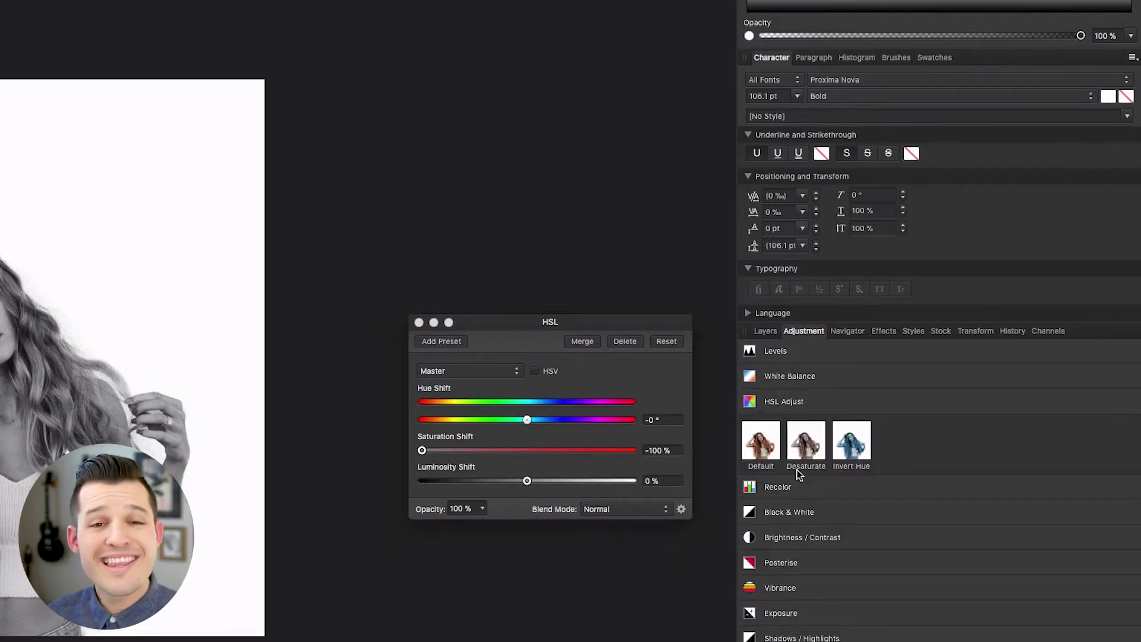
{"action": "left_click", "coordinate": [778, 352]}
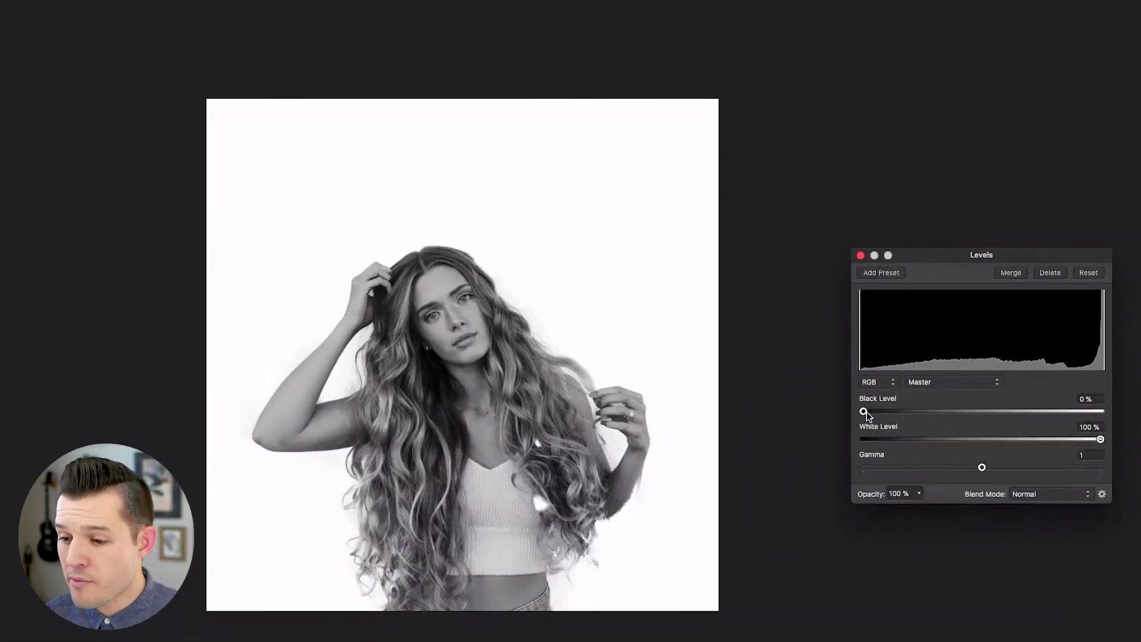
Step: Set the Levels black level to 16% and white level to 80% for punchier contrast
{"action": "left_click_drag", "start_coordinate": [863, 411], "coordinate": [917, 412]}
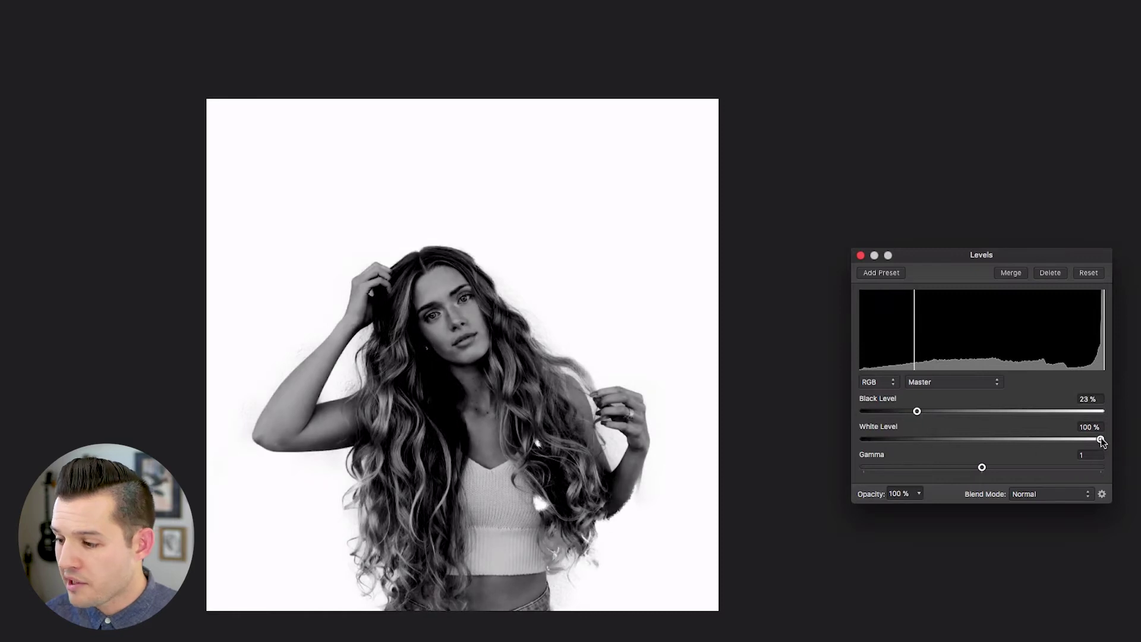
{"action": "left_click_drag", "start_coordinate": [1100, 439], "coordinate": [1048, 441]}
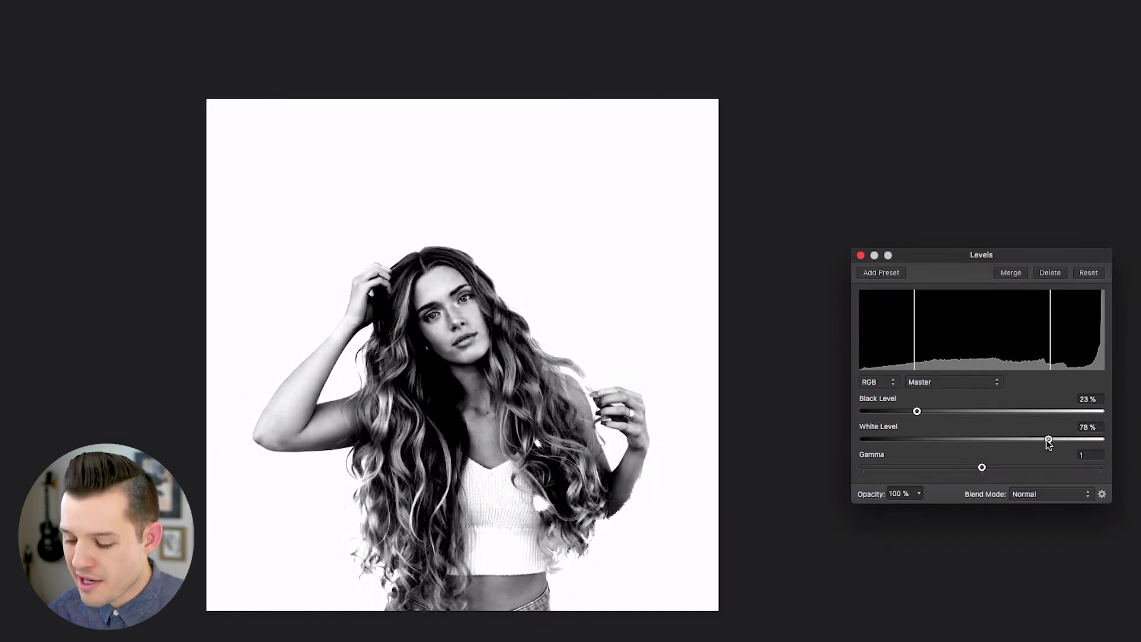
{"action": "key", "text": "super+equal"}
{"action": "key", "text": "super+equal"}
{"action": "mouse_move", "coordinate": [1048, 441]}
{"action": "left_mouse_down"}
{"action": "mouse_move", "coordinate": [1100, 441]}
{"action": "mouse_move", "coordinate": [1037, 446]}
{"action": "mouse_move", "coordinate": [1122, 444]}
{"action": "left_mouse_up"}
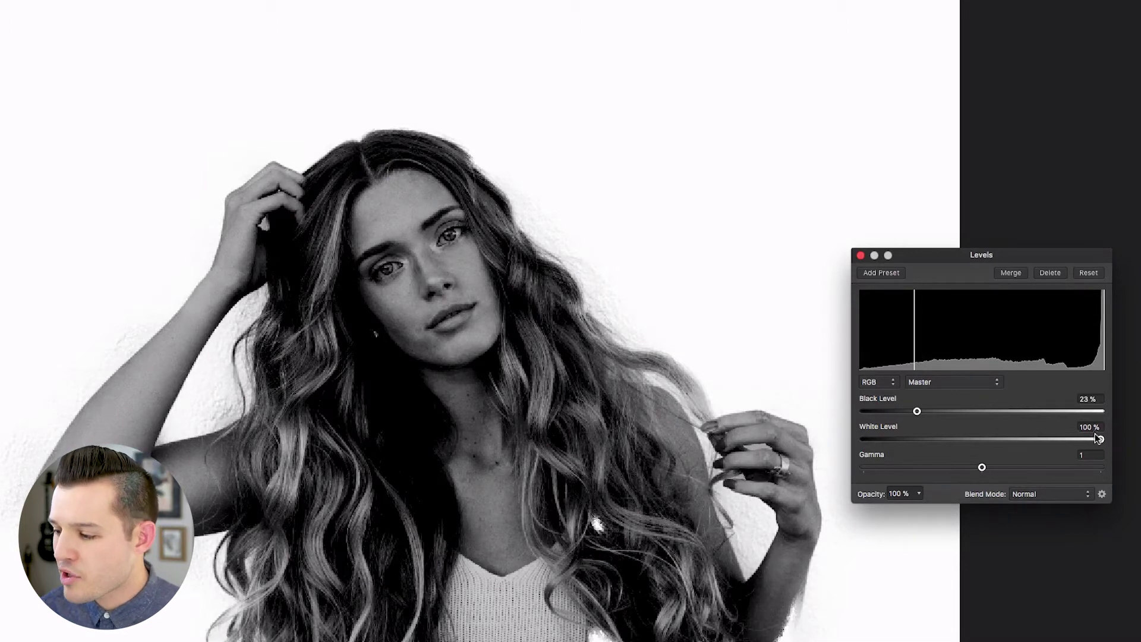
{"action": "left_click_drag", "start_coordinate": [1100, 439], "coordinate": [1047, 440]}
{"action": "mouse_move", "coordinate": [917, 412]}
{"action": "left_mouse_down"}
{"action": "mouse_move", "coordinate": [868, 411]}
{"action": "mouse_move", "coordinate": [902, 411]}
{"action": "left_mouse_up"}
{"action": "mouse_move", "coordinate": [1048, 440]}
{"action": "left_mouse_down"}
{"action": "mouse_move", "coordinate": [1110, 445]}
{"action": "mouse_move", "coordinate": [1053, 447]}
{"action": "left_mouse_up"}
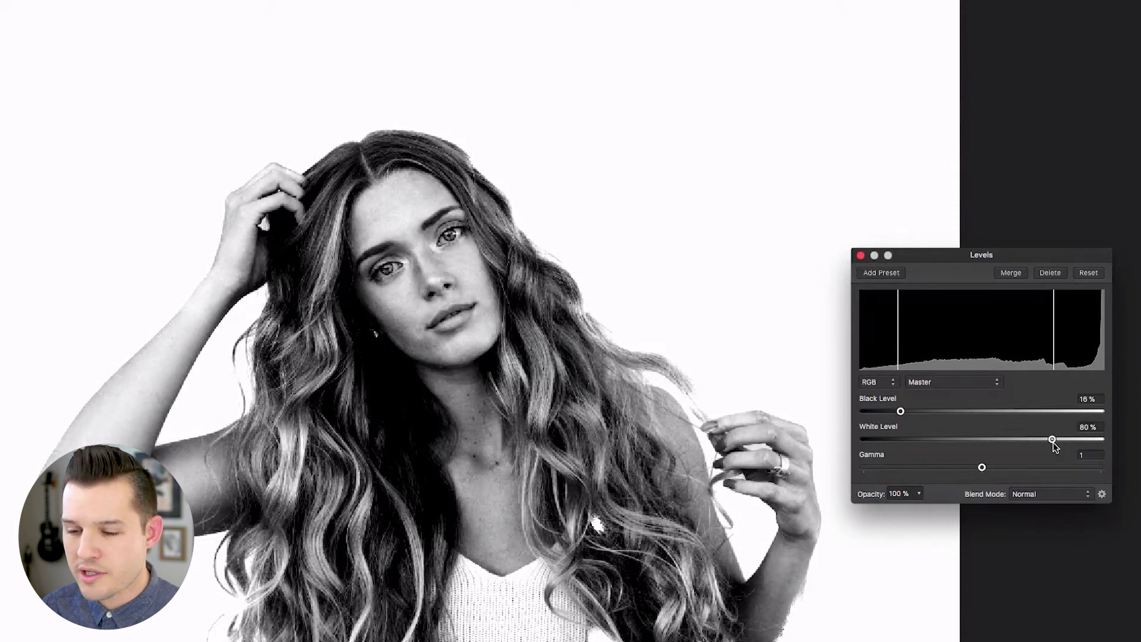
{"action": "left_click", "coordinate": [861, 255]}
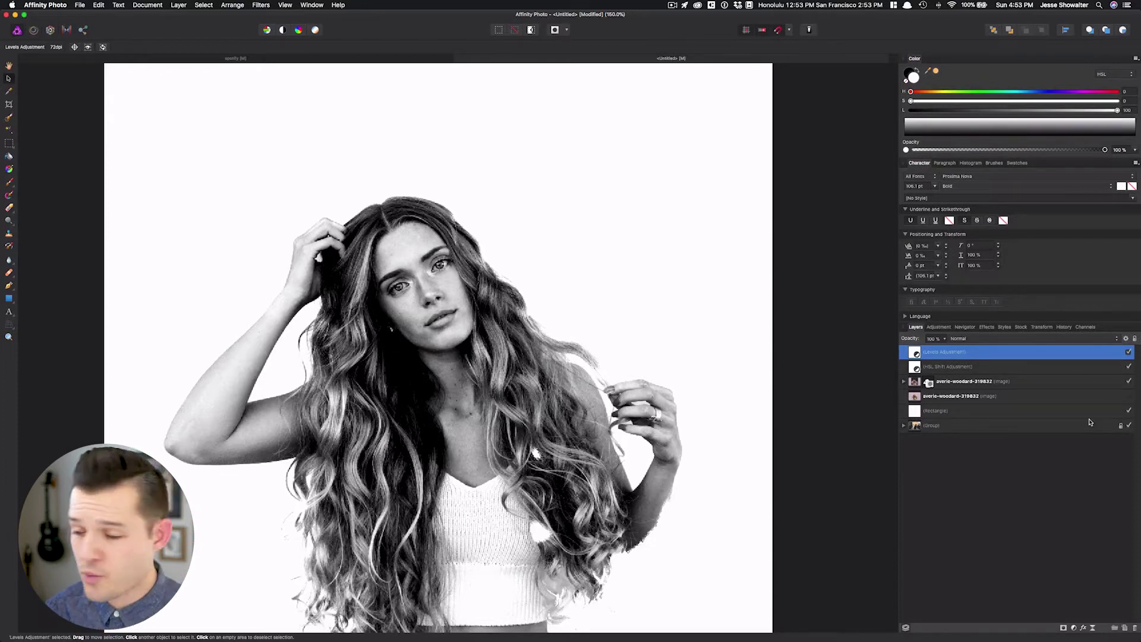
{"action": "left_click", "coordinate": [1128, 381]}
{"action": "left_click", "coordinate": [1128, 396]}
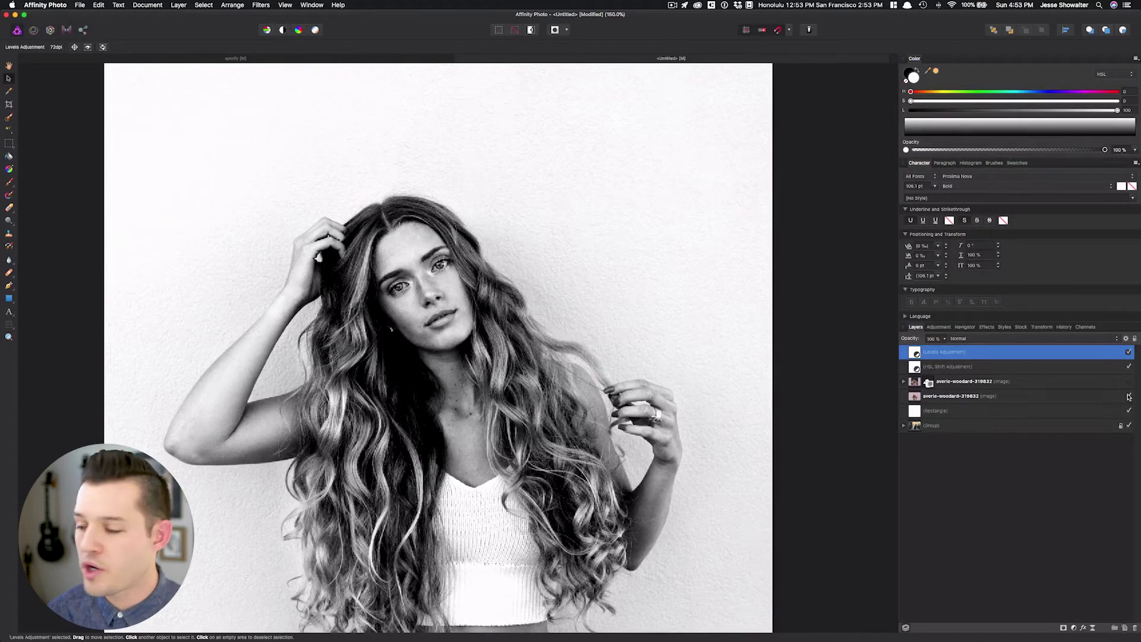
{"action": "left_click", "coordinate": [1128, 396]}
{"action": "left_click", "coordinate": [1129, 380]}
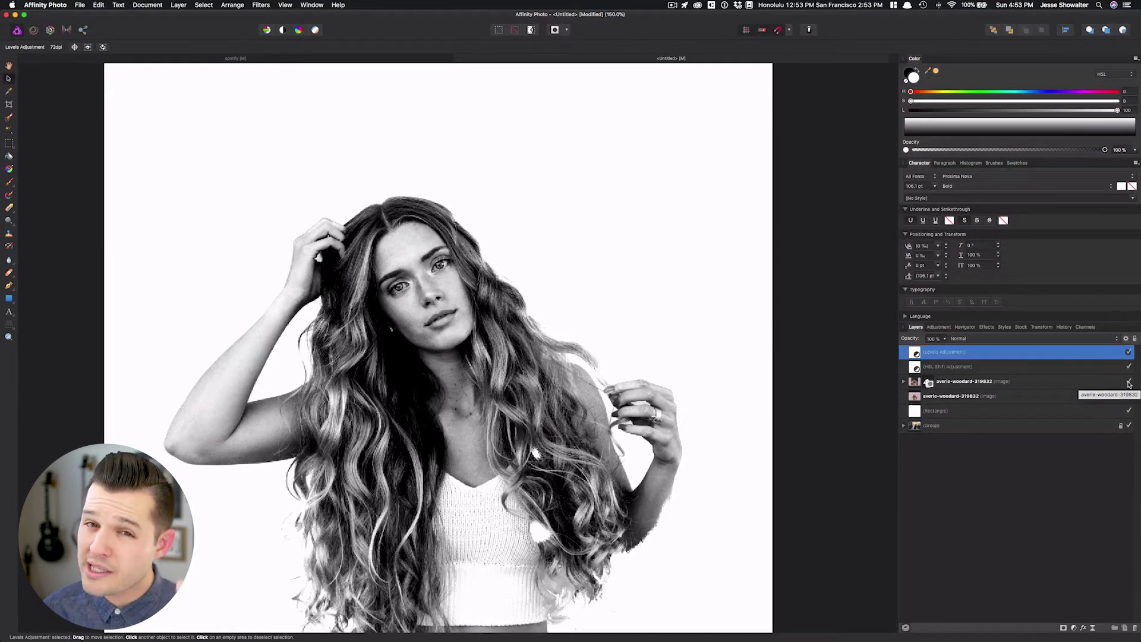
{"action": "left_click", "coordinate": [949, 371], "text": "shift"}
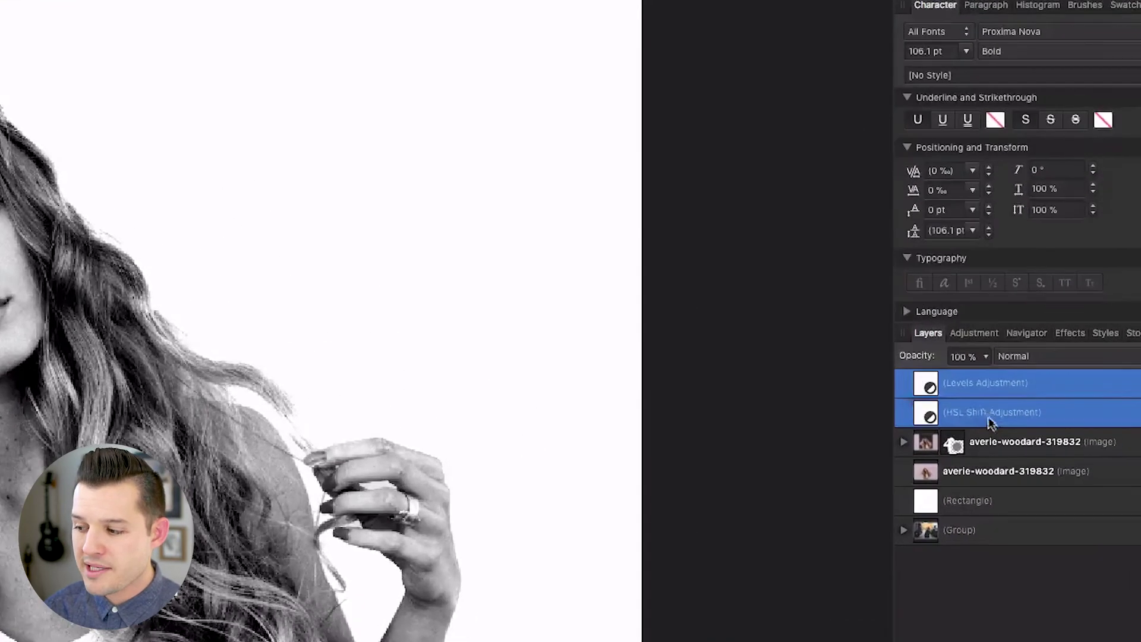
Step: Nest the HSL Shift and Levels adjustments inside the cut-out portrait layer and check them
{"action": "left_click_drag", "start_coordinate": [991, 422], "coordinate": [933, 447]}
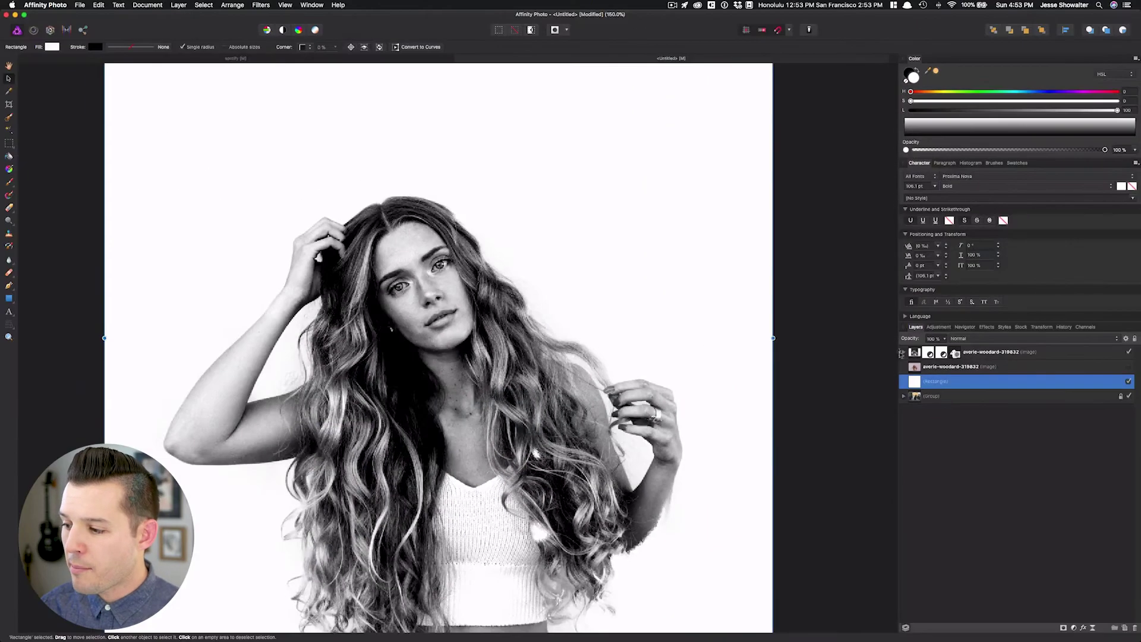
{"action": "left_click", "coordinate": [902, 353]}
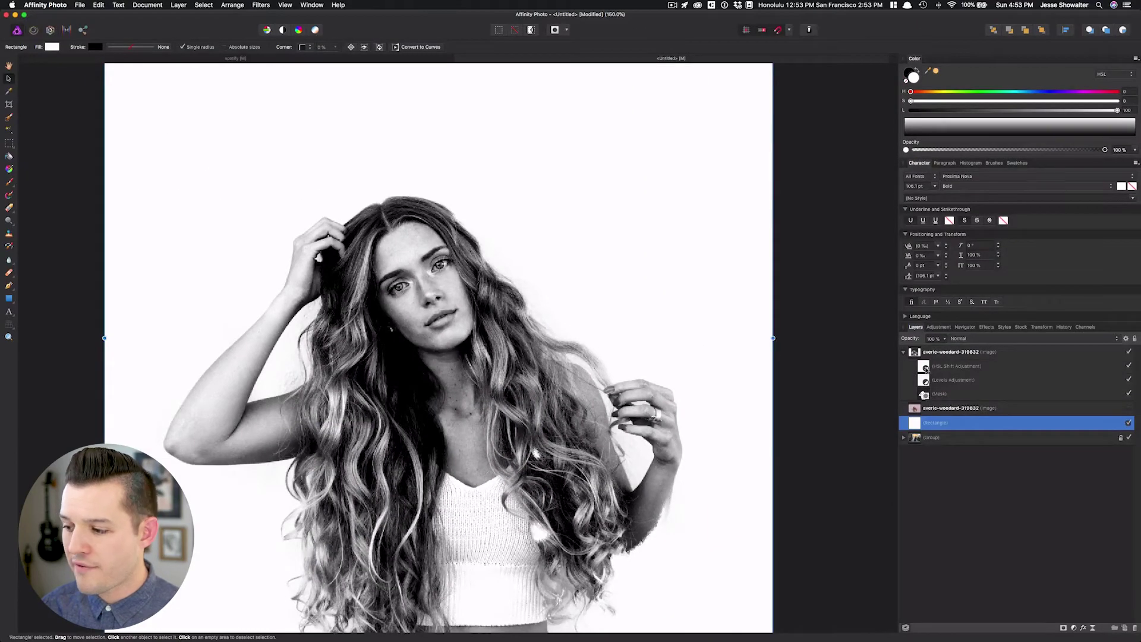
{"action": "double_click", "coordinate": [924, 367]}
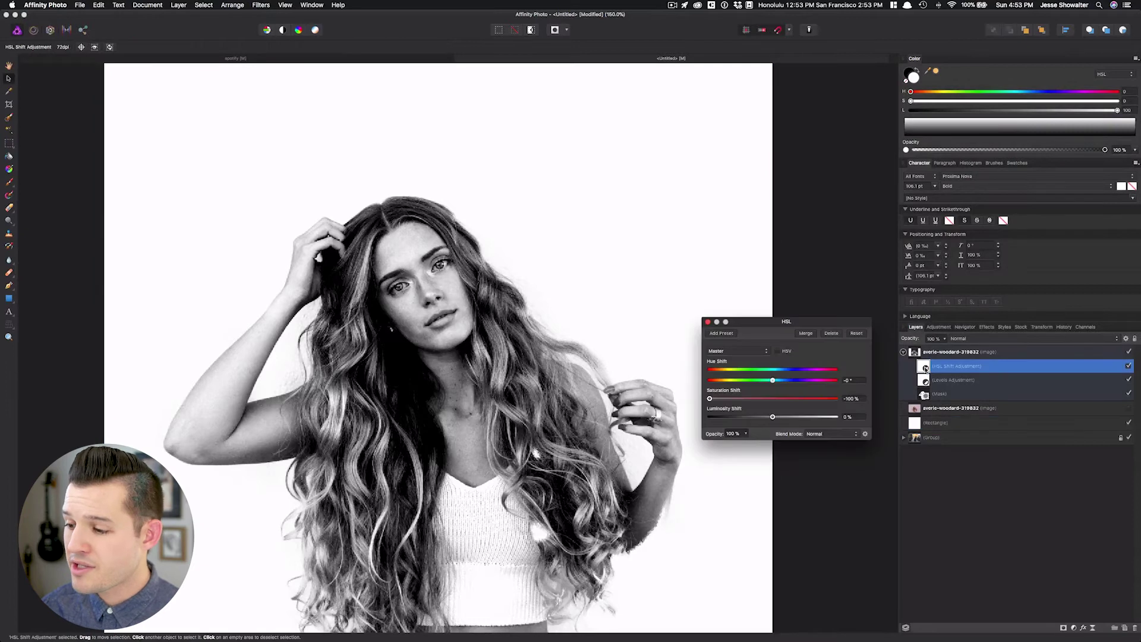
{"action": "left_click", "coordinate": [707, 322]}
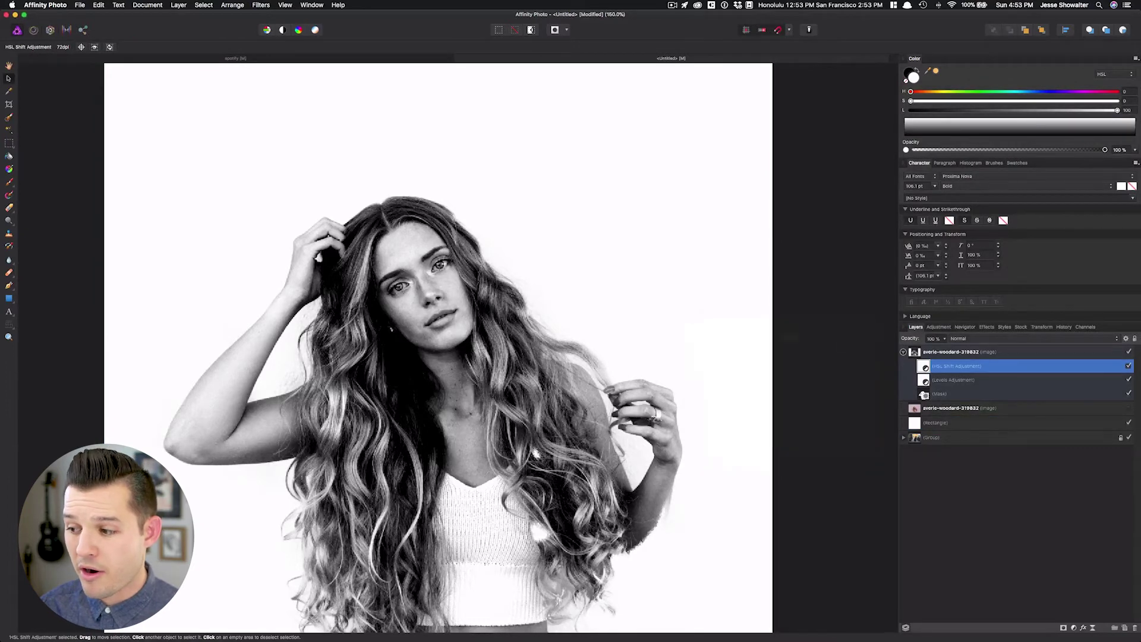
{"action": "left_click", "coordinate": [903, 352]}
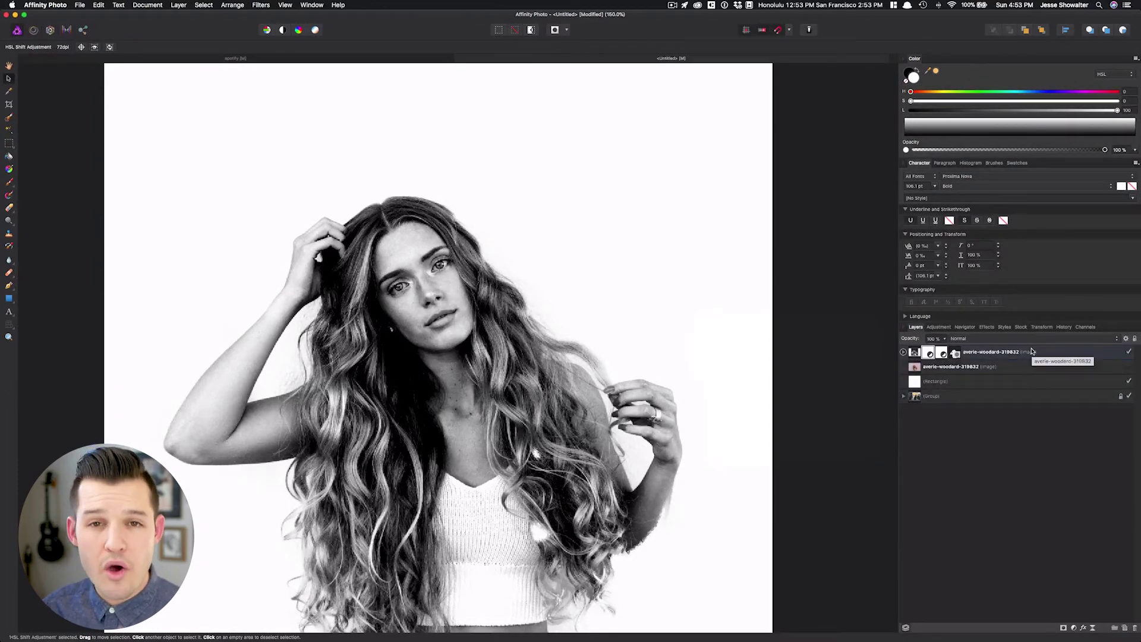
Step: Toggle the pink-background photo on and off to compare, then switch to the Ellipse tool
{"action": "left_click", "coordinate": [1128, 367]}
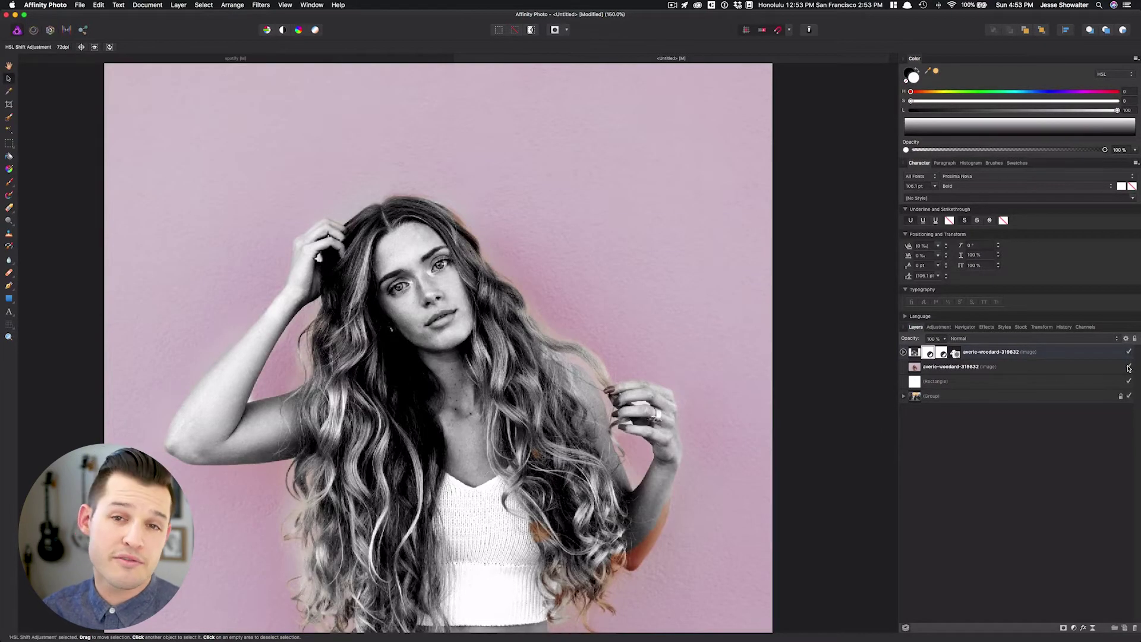
{"action": "left_click", "coordinate": [1129, 368]}
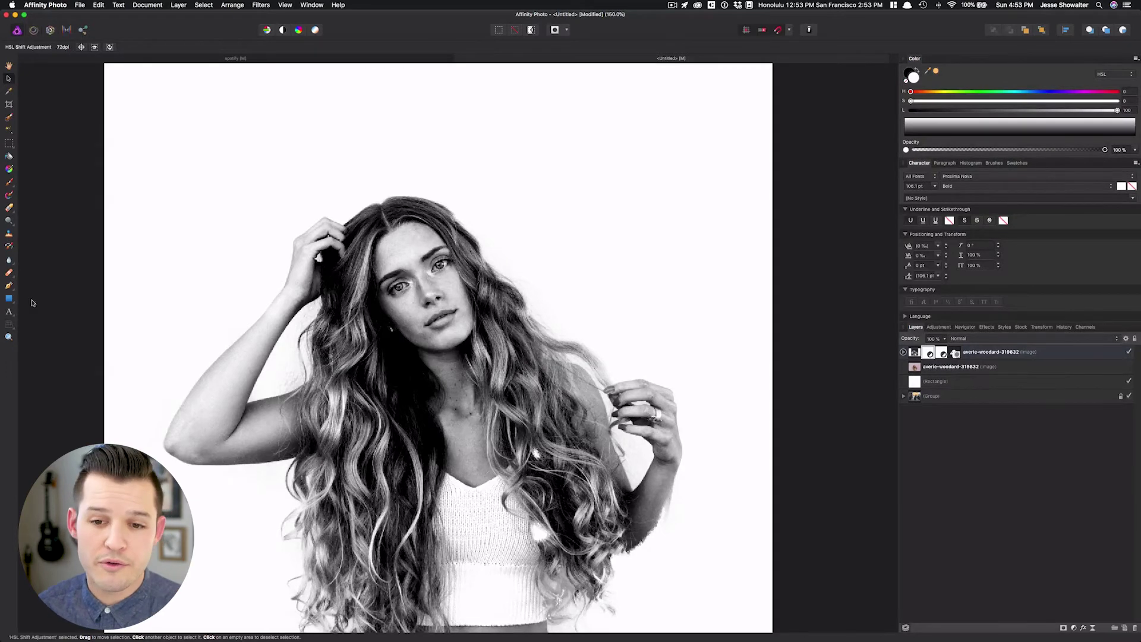
{"action": "left_click_drag", "start_coordinate": [9, 300], "coordinate": [53, 317]}
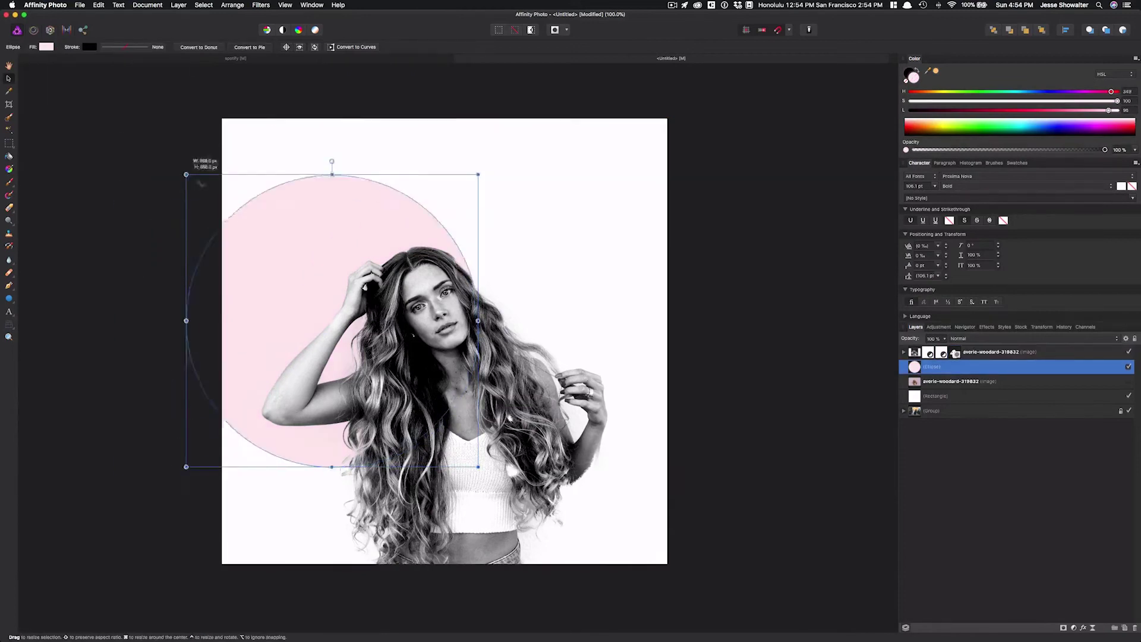
Step: Add two more pink circles, shrink the Spotify logo into the top-left, and fit the Monday Mix title above her
{"action": "left_click_drag", "start_coordinate": [333, 332], "coordinate": [639, 324]}
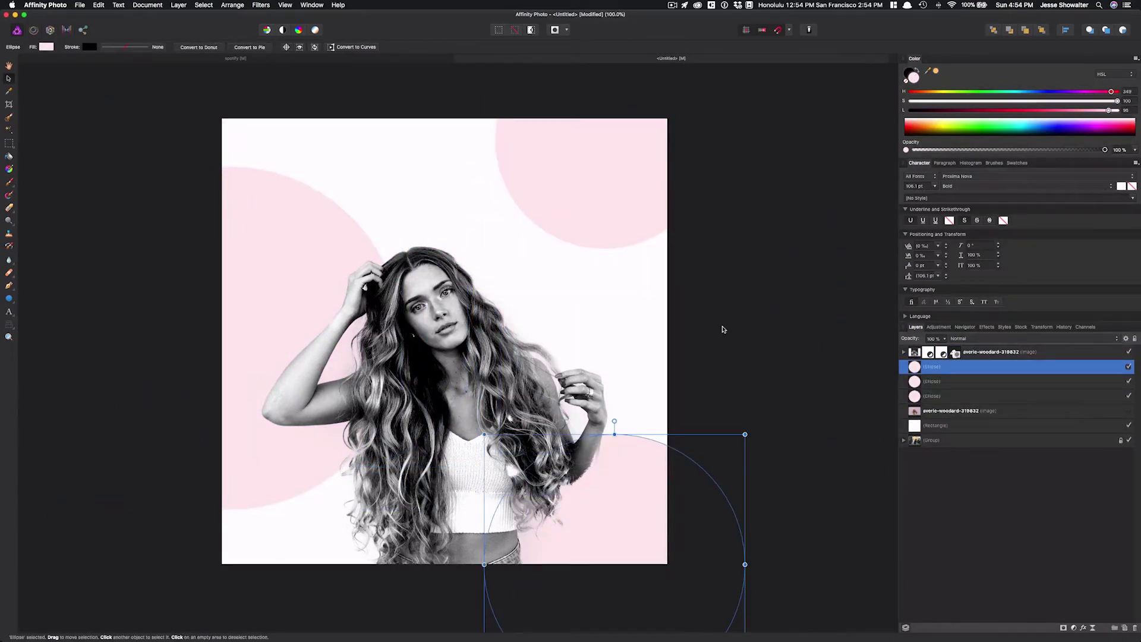
{"action": "left_click", "coordinate": [805, 308]}
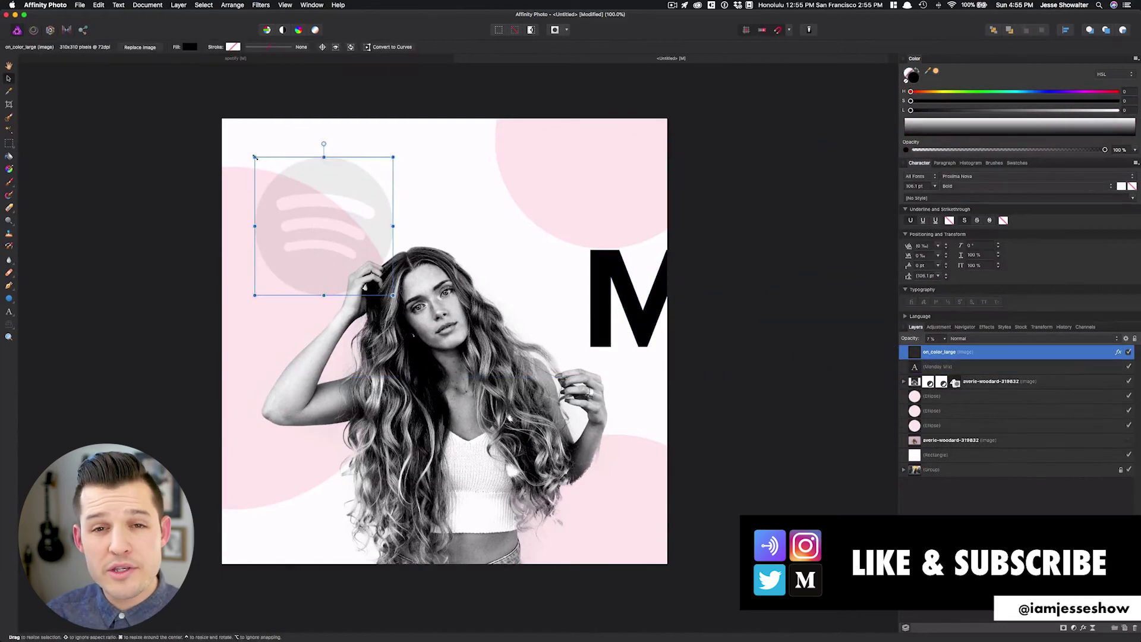
{"action": "left_click_drag", "start_coordinate": [255, 157], "coordinate": [333, 237]}
{"action": "left_click", "coordinate": [656, 296]}
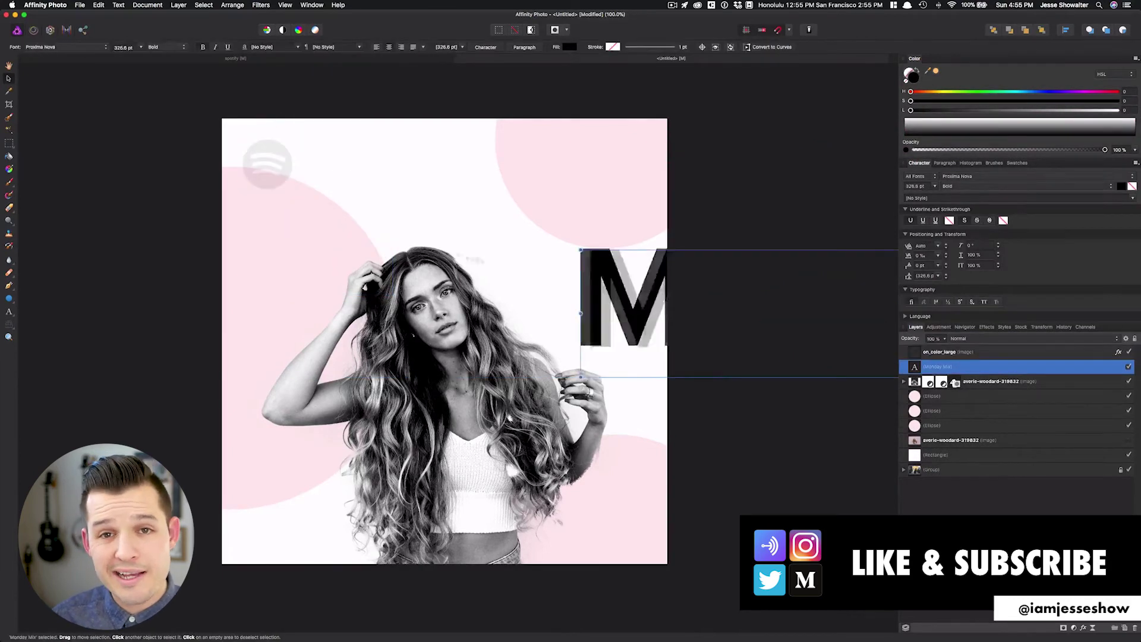
{"action": "left_click_drag", "start_coordinate": [656, 296], "coordinate": [344, 220]}
{"action": "left_click_drag", "start_coordinate": [621, 172], "coordinate": [568, 184]}
{"action": "left_click_drag", "start_coordinate": [267, 164], "coordinate": [260, 155]}
{"action": "left_click", "coordinate": [360, 108]}
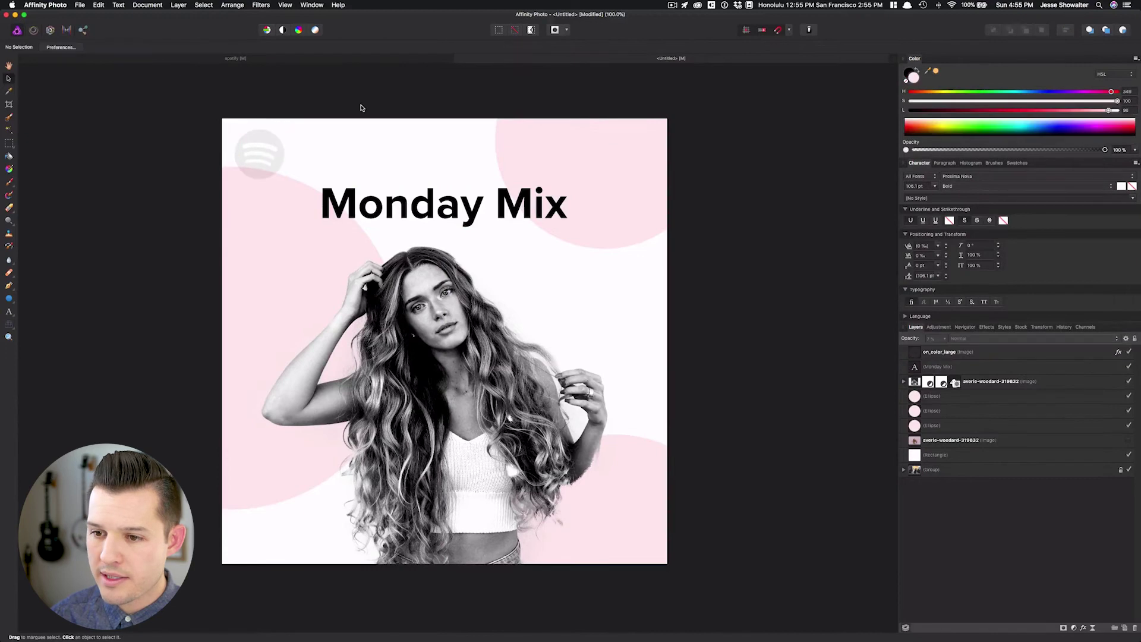